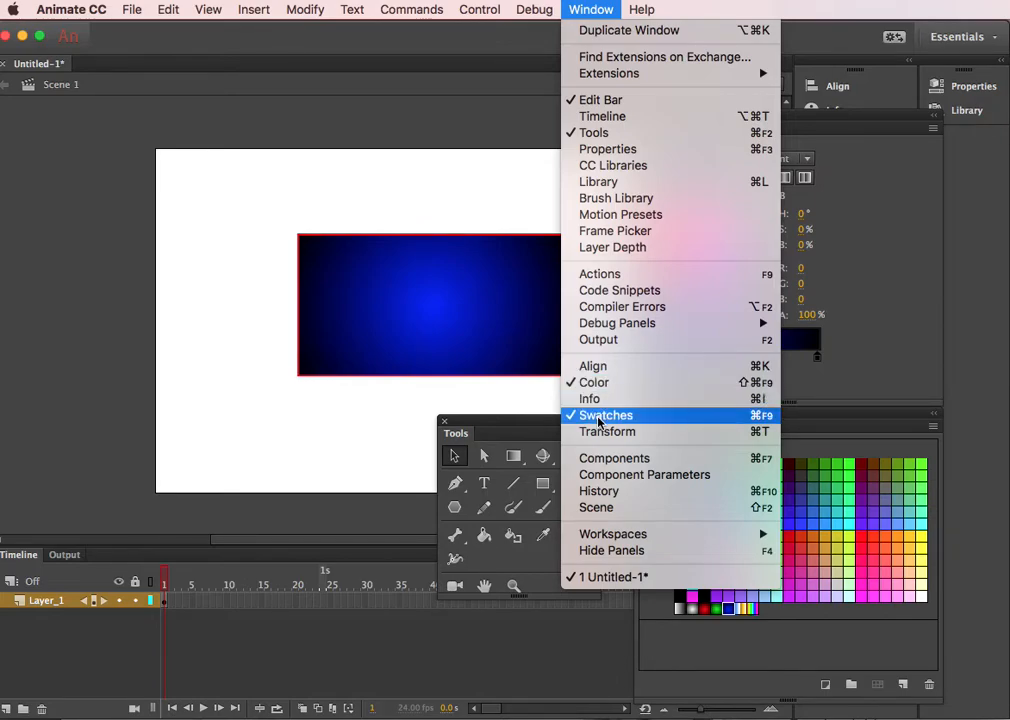
Set the fill colour to the rainbow linear gradient preset after trying the red and blue radial presets
left_click(594, 9)
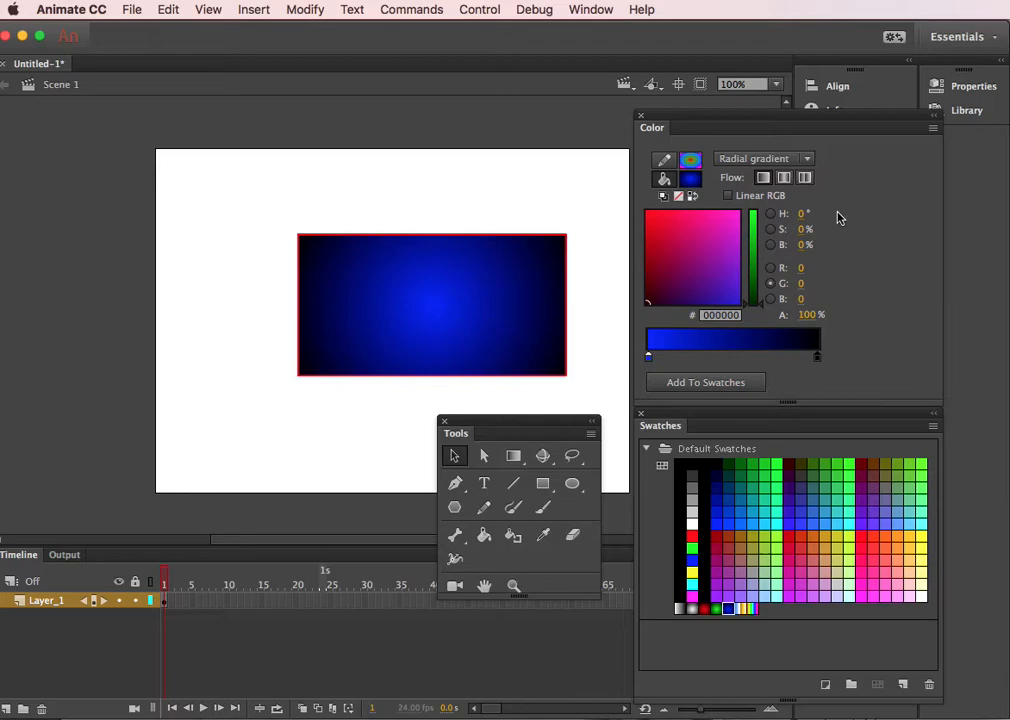
left_click(689, 180)
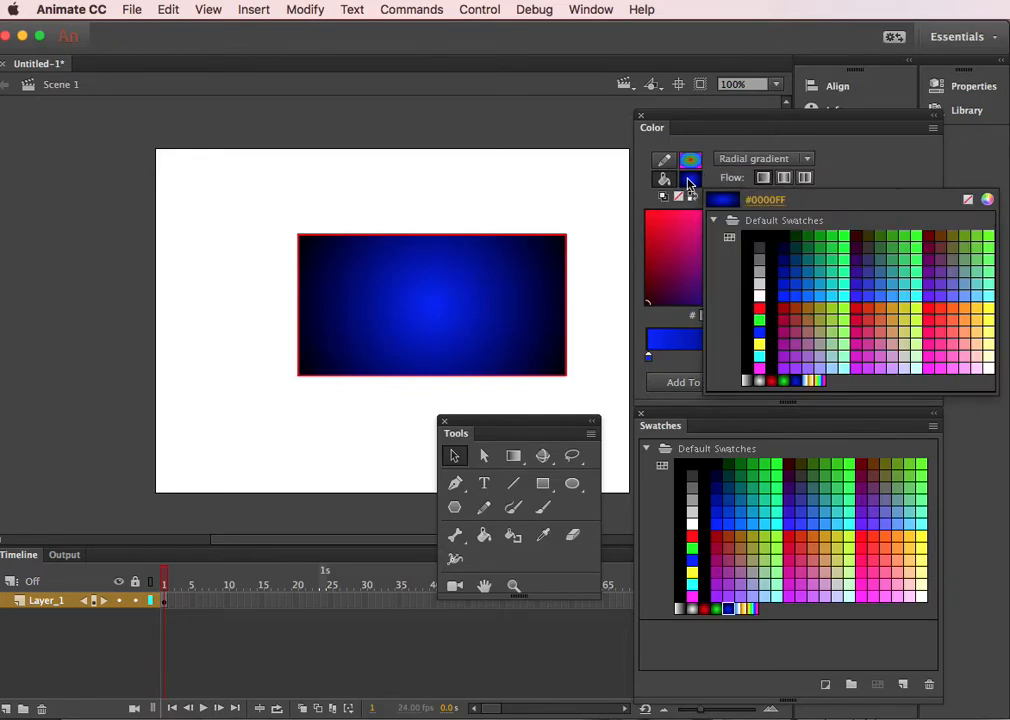
left_click(772, 379)
left_click(689, 179)
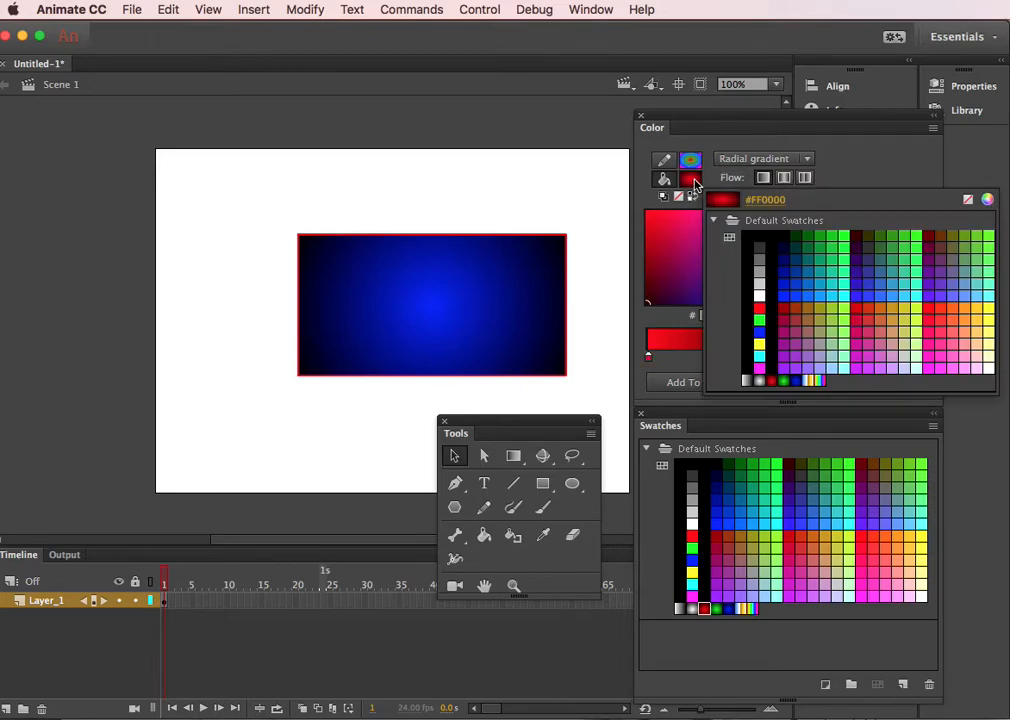
left_click(803, 380)
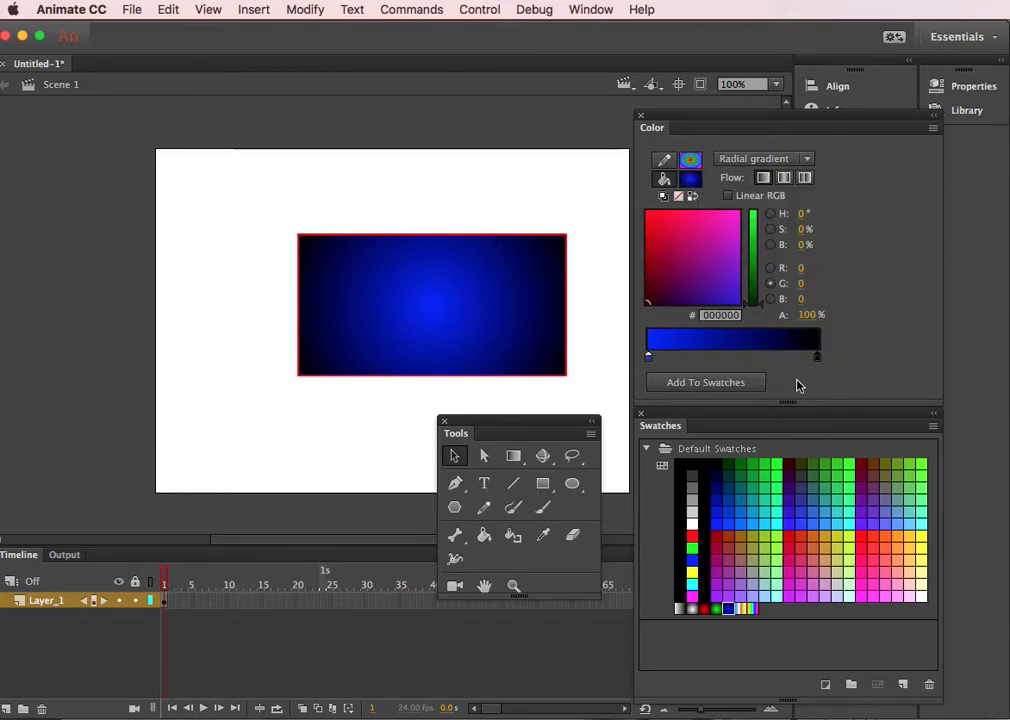
left_click(689, 179)
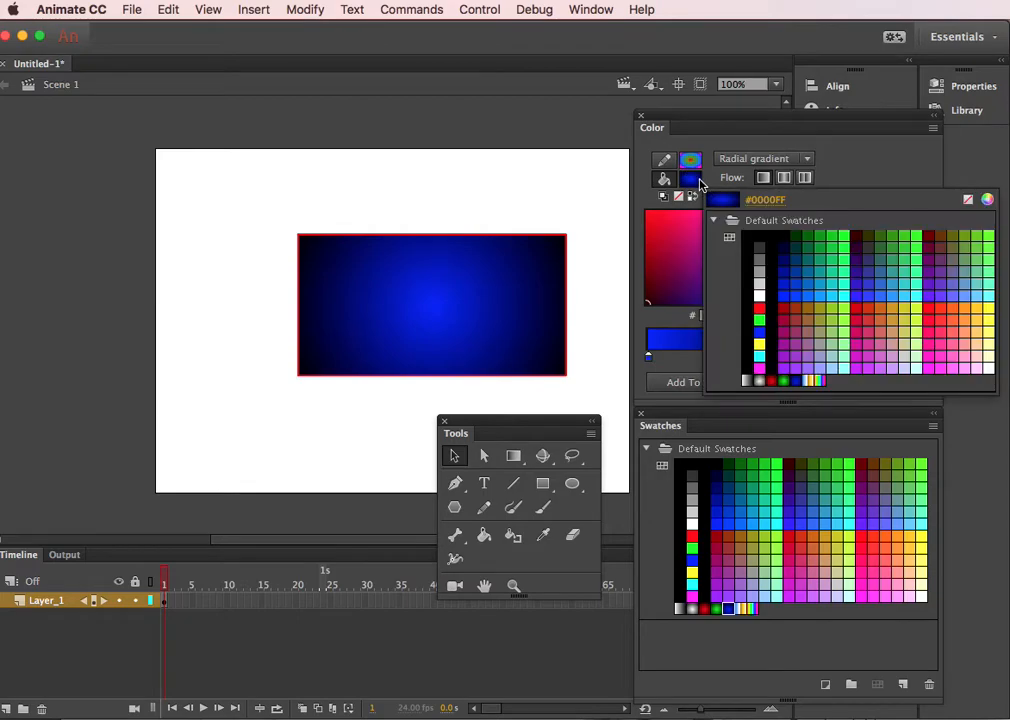
left_click(820, 379)
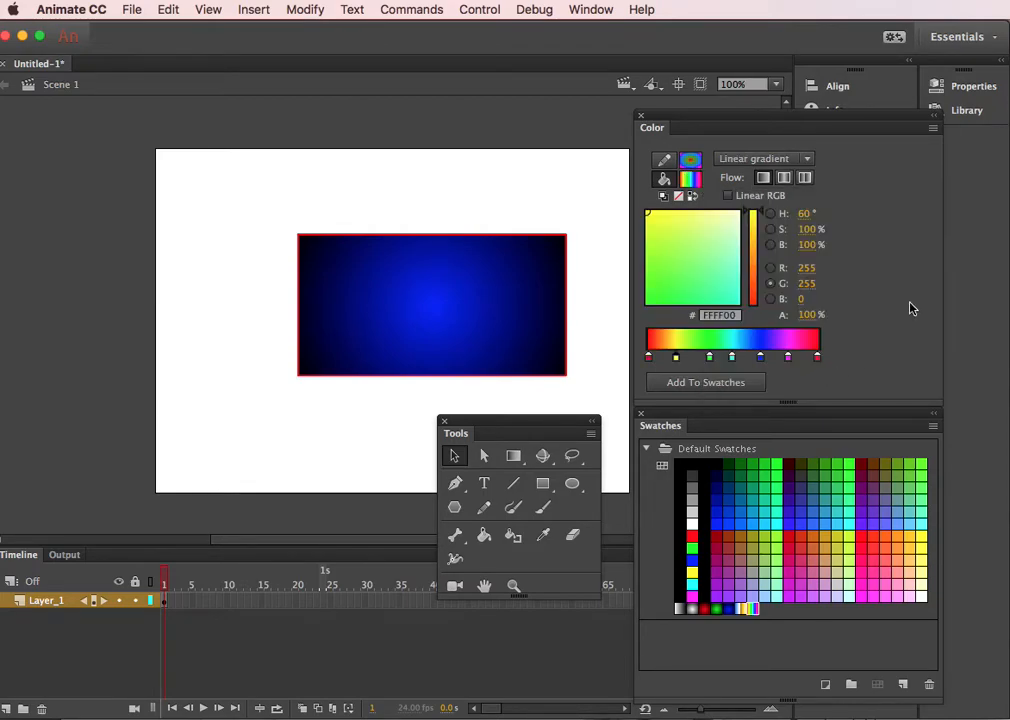
Add five colour stops between the existing stops of the rainbow gradient, including lime, azure, pink and orange
left_click(709, 357)
left_click(733, 358)
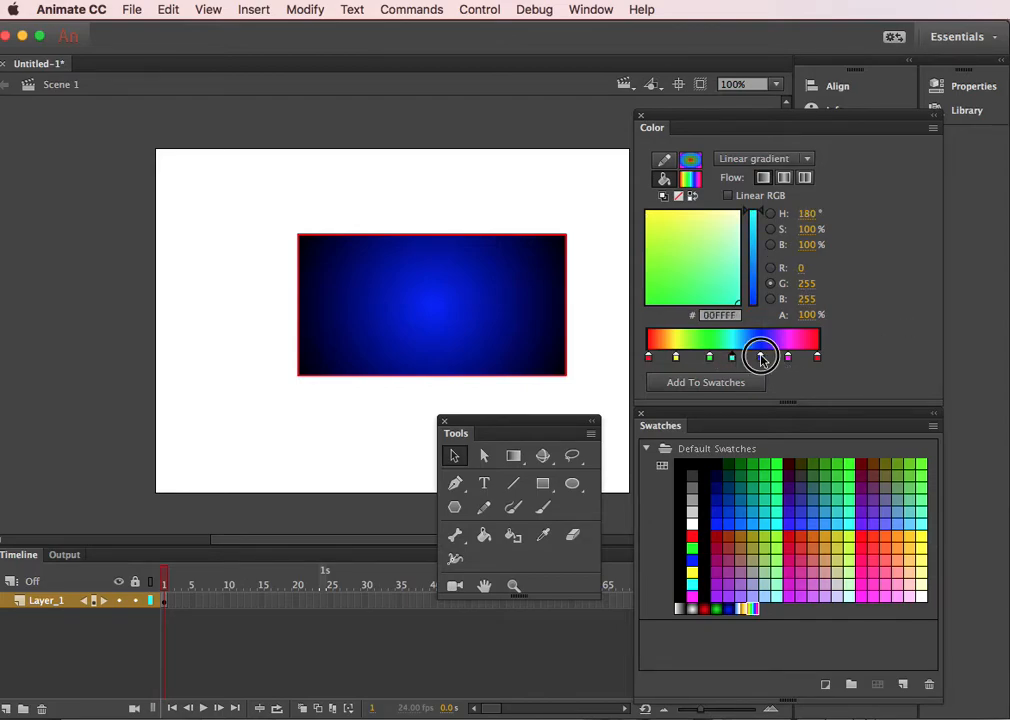
left_click(788, 358)
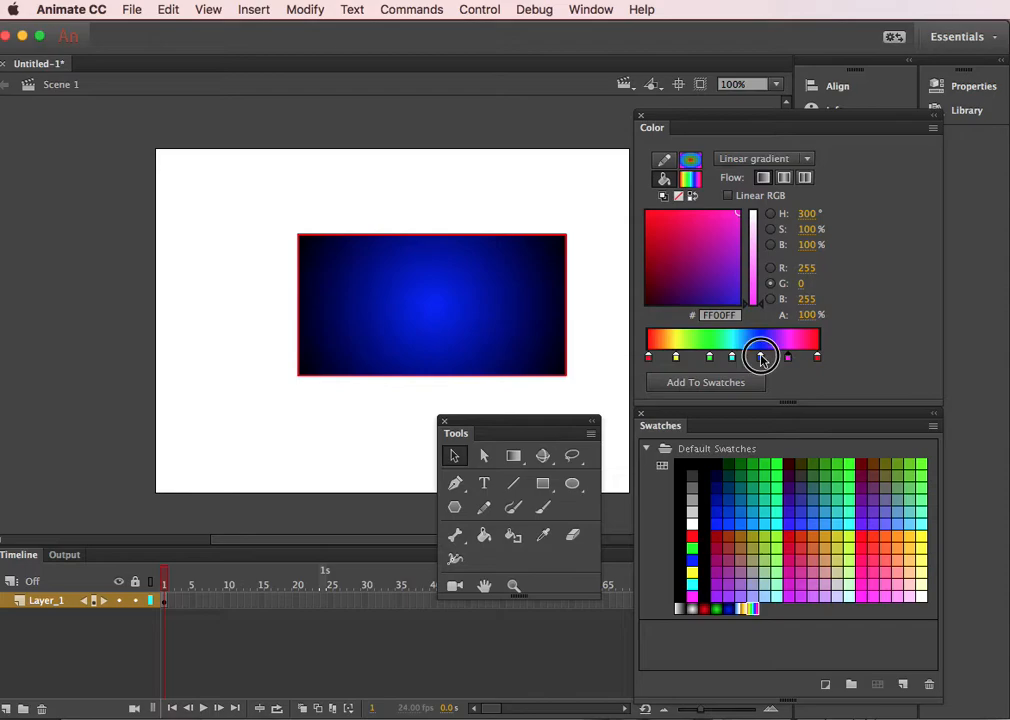
left_click(760, 358)
left_click(733, 358)
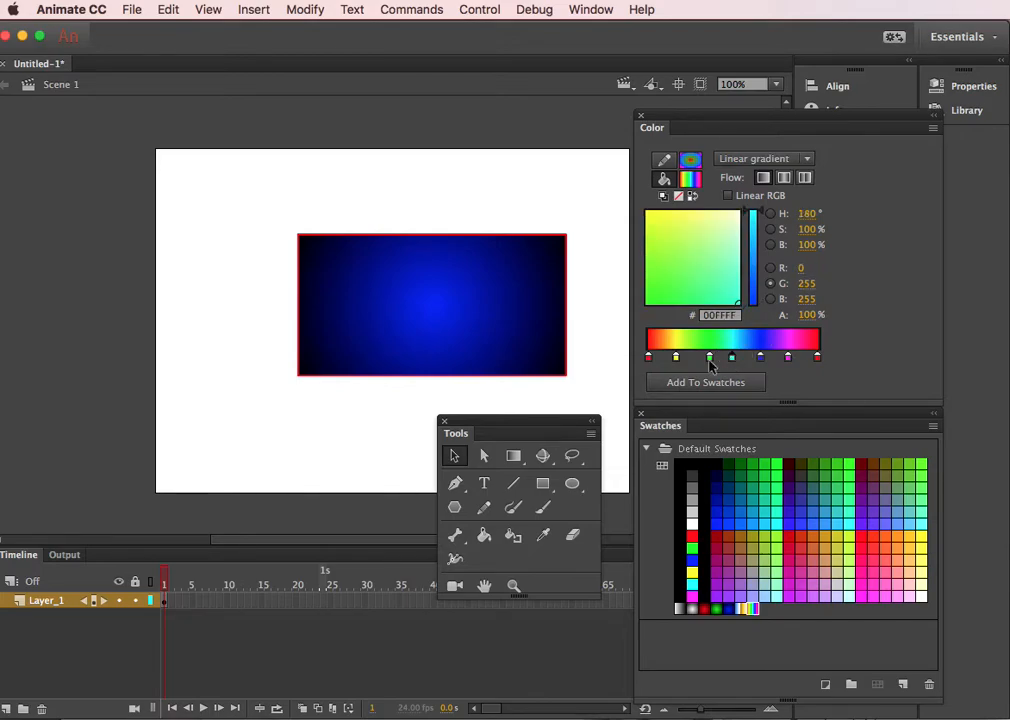
left_click(696, 358)
left_click(741, 358)
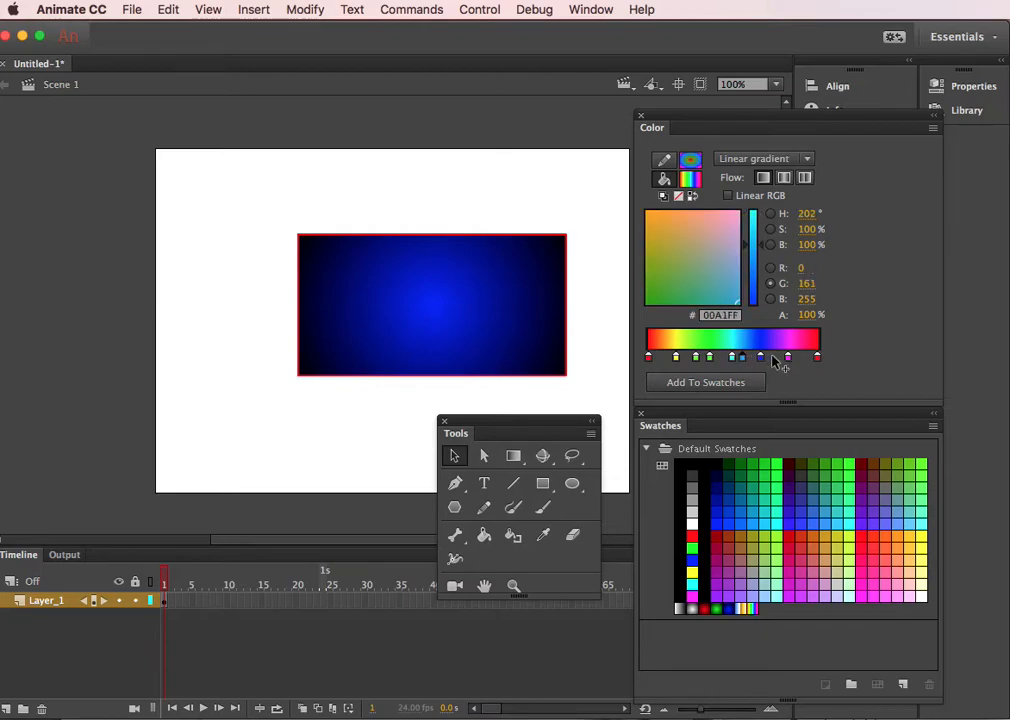
left_click(769, 358)
left_click(801, 358)
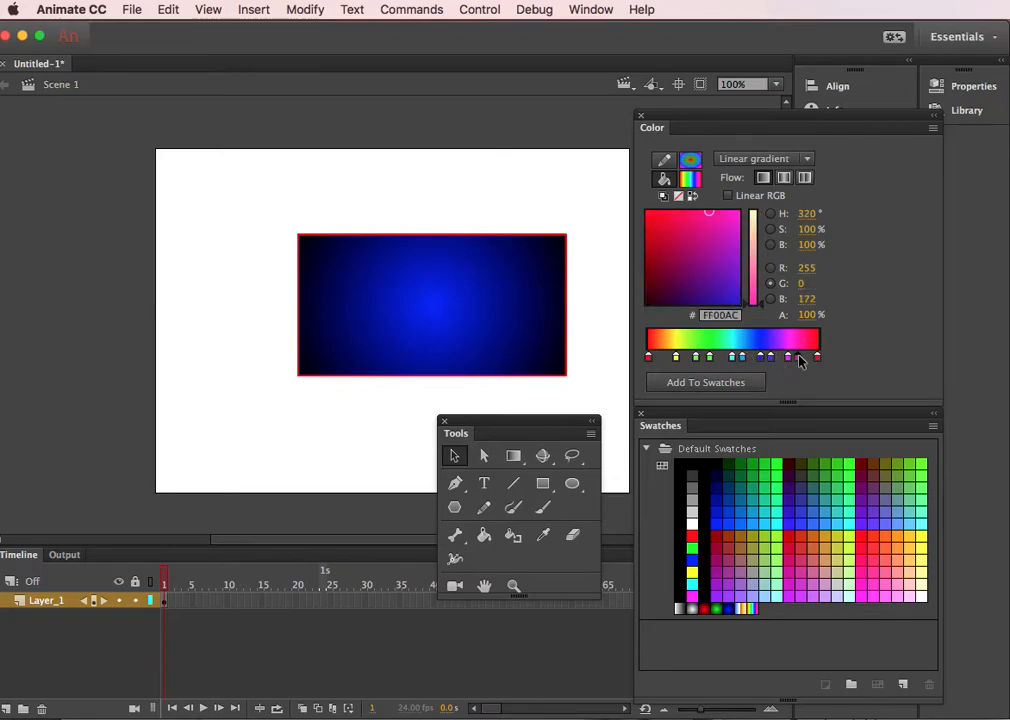
left_click(664, 358)
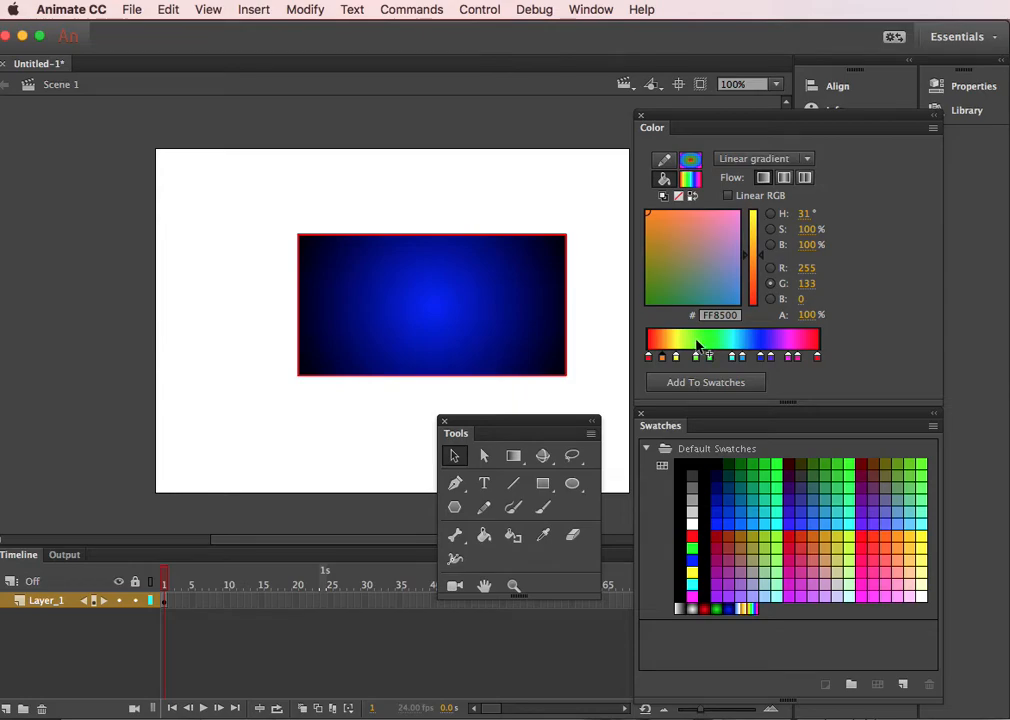
Remove gradient stops until only red, lime, magenta and the end red are left, and move the magenta stop closer to the middle
left_click_drag(677, 359, 758, 374)
left_click(710, 360)
left_click(771, 359)
left_click_drag(661, 357, 663, 370)
left_click_drag(730, 359, 730, 372)
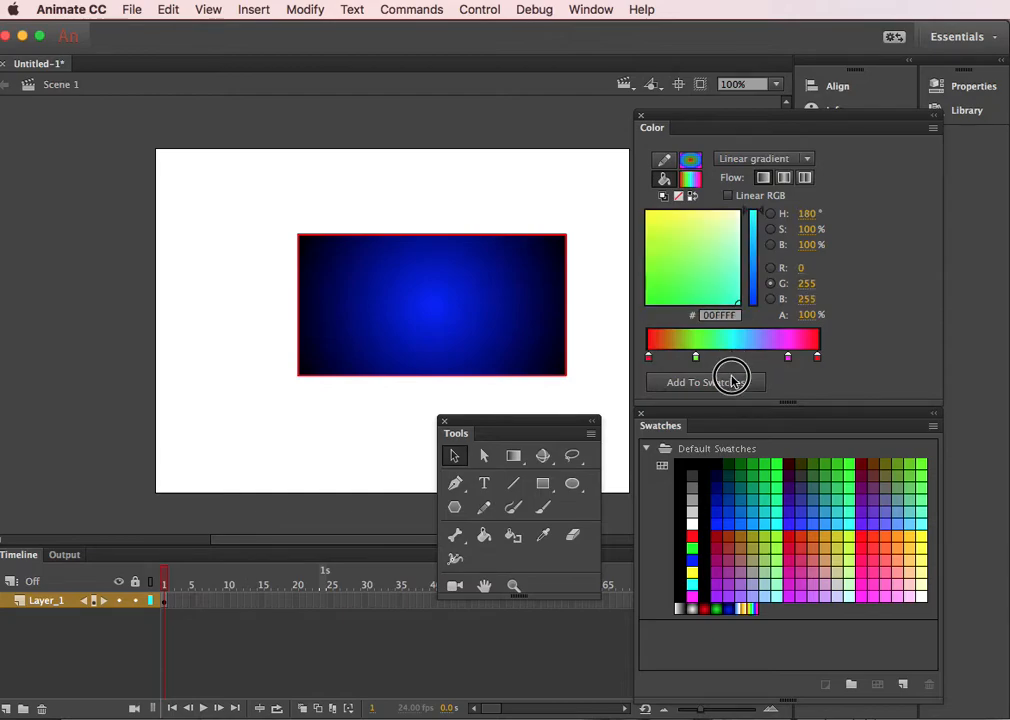
left_click_drag(789, 360, 742, 357)
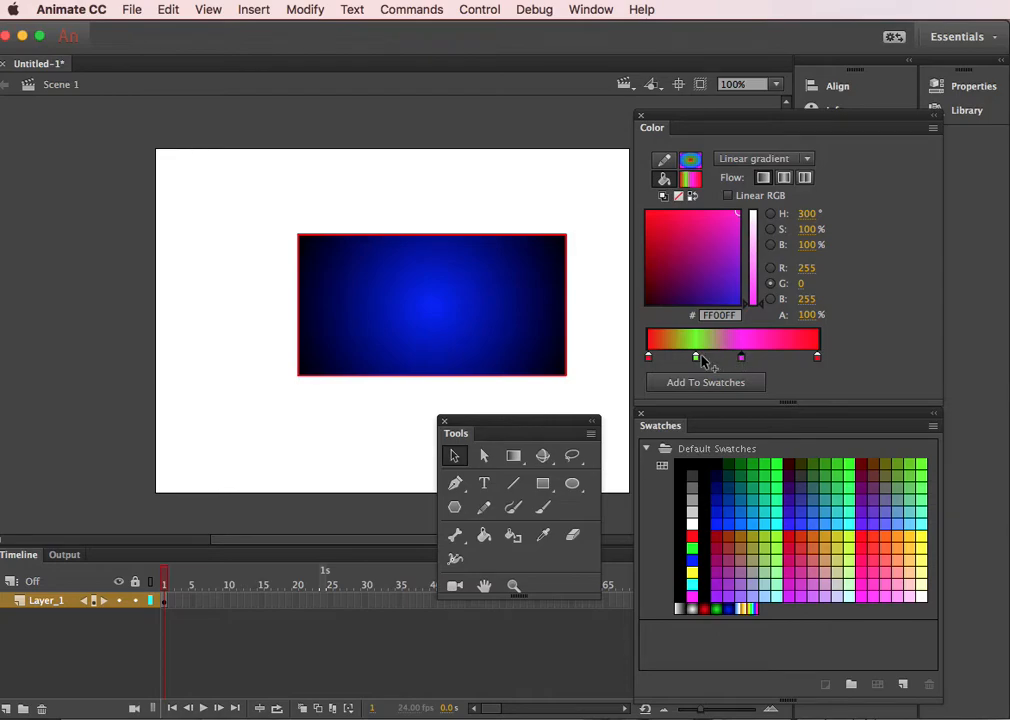
Recolour the gradient's lime stop to a darker olive green, the magenta stop to 61E487 and the end stop to FFC500
left_click(696, 358)
left_click(817, 356)
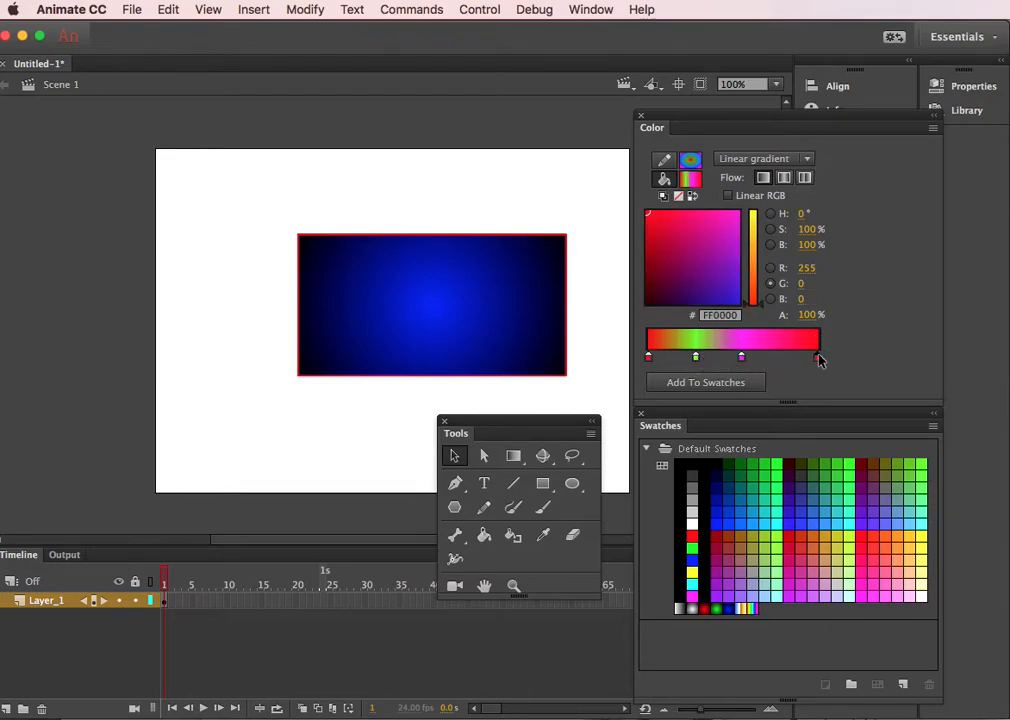
left_click(696, 358)
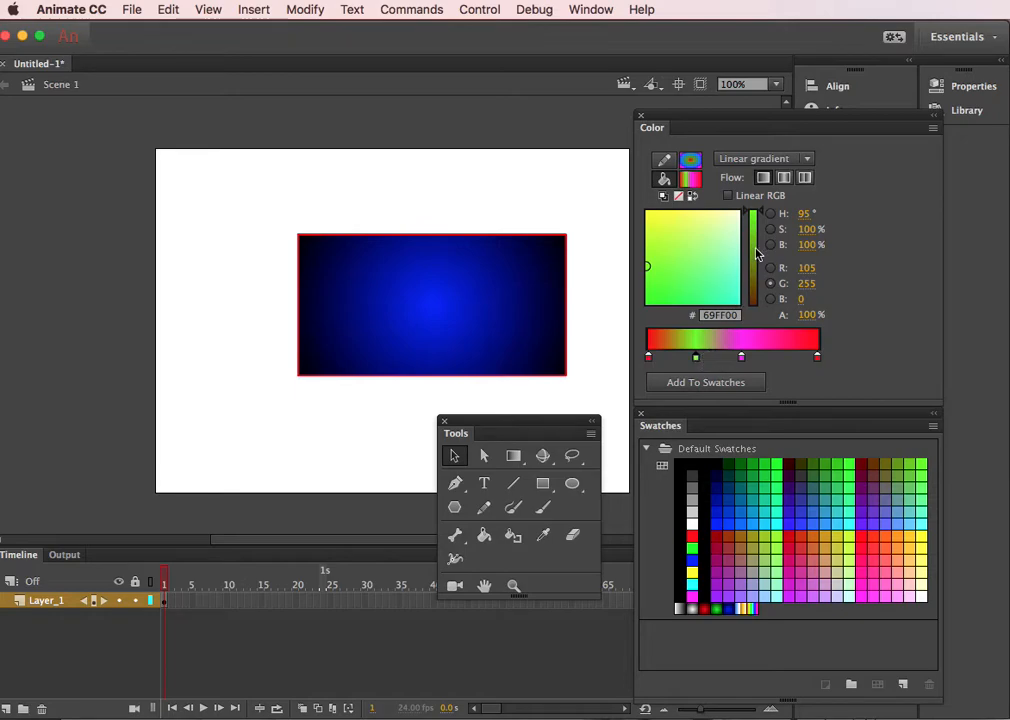
left_click(741, 357)
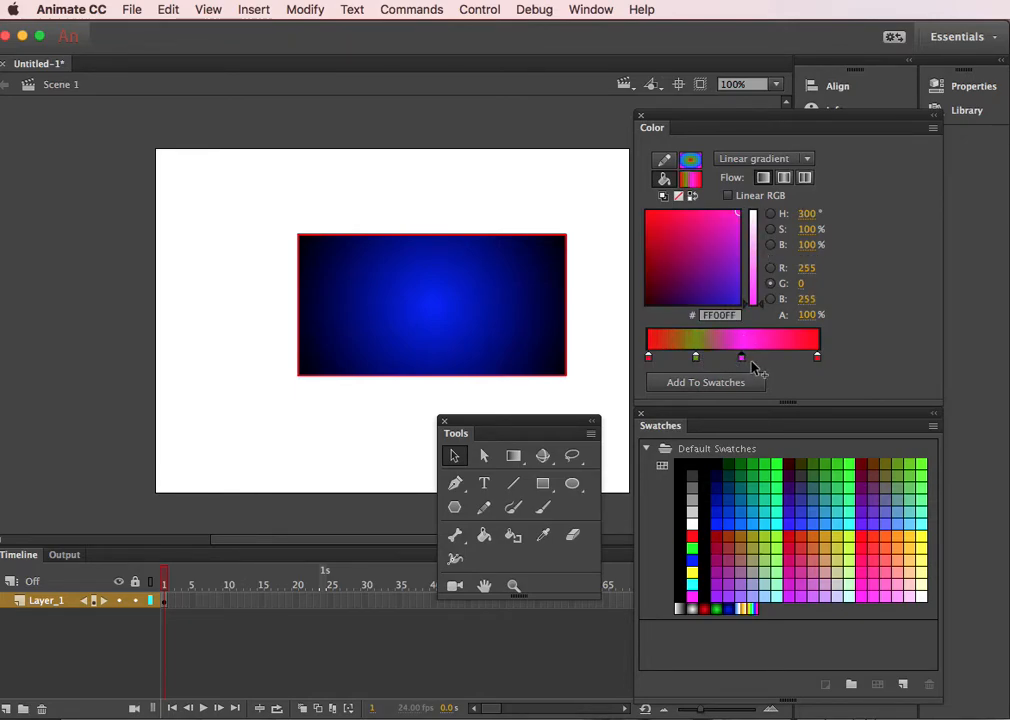
left_click(755, 261)
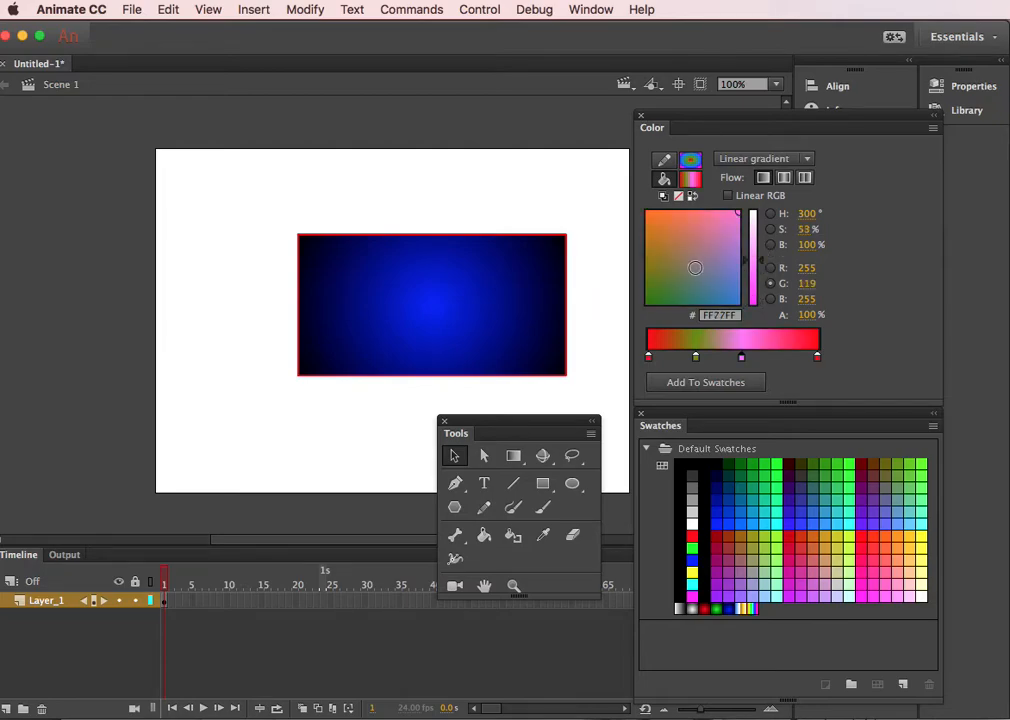
left_click(695, 268)
left_click(753, 220)
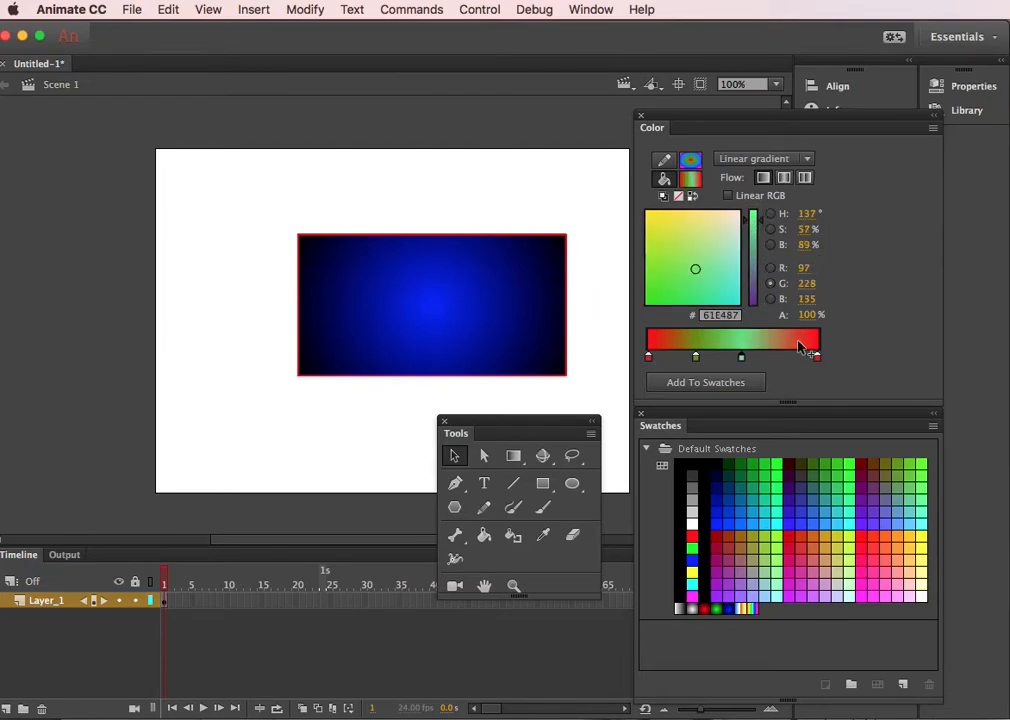
left_click(818, 356)
left_click(752, 232)
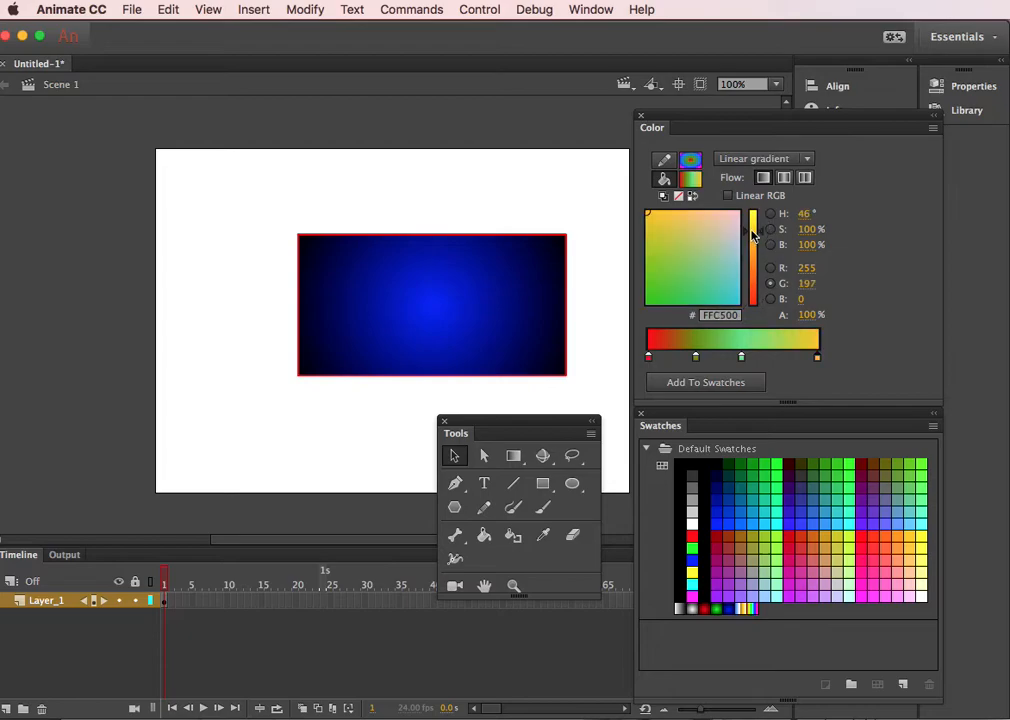
Shift the 61E487 stop slightly toward the yellow end and add the custom gradient to the swatches
left_click_drag(742, 356, 748, 359)
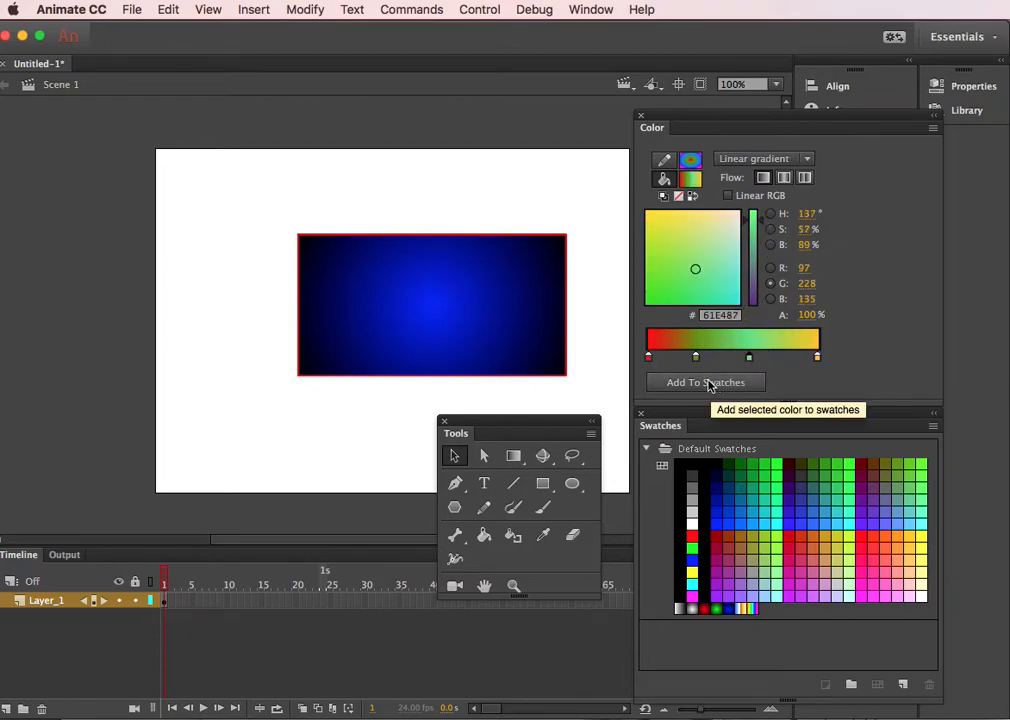
left_click(706, 383)
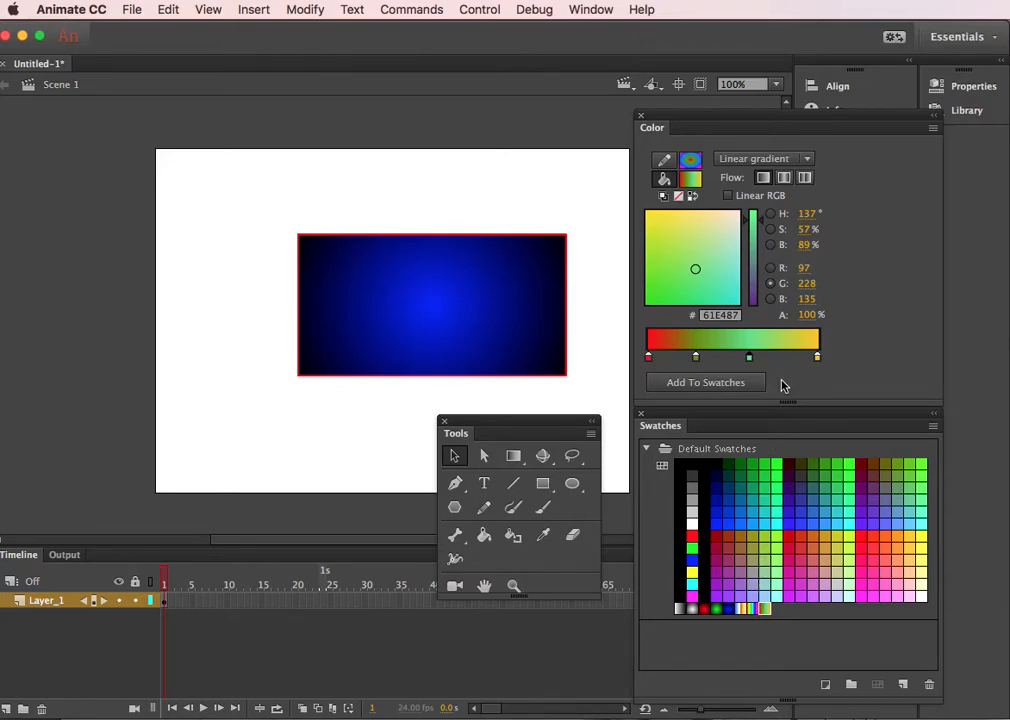
left_click(736, 316)
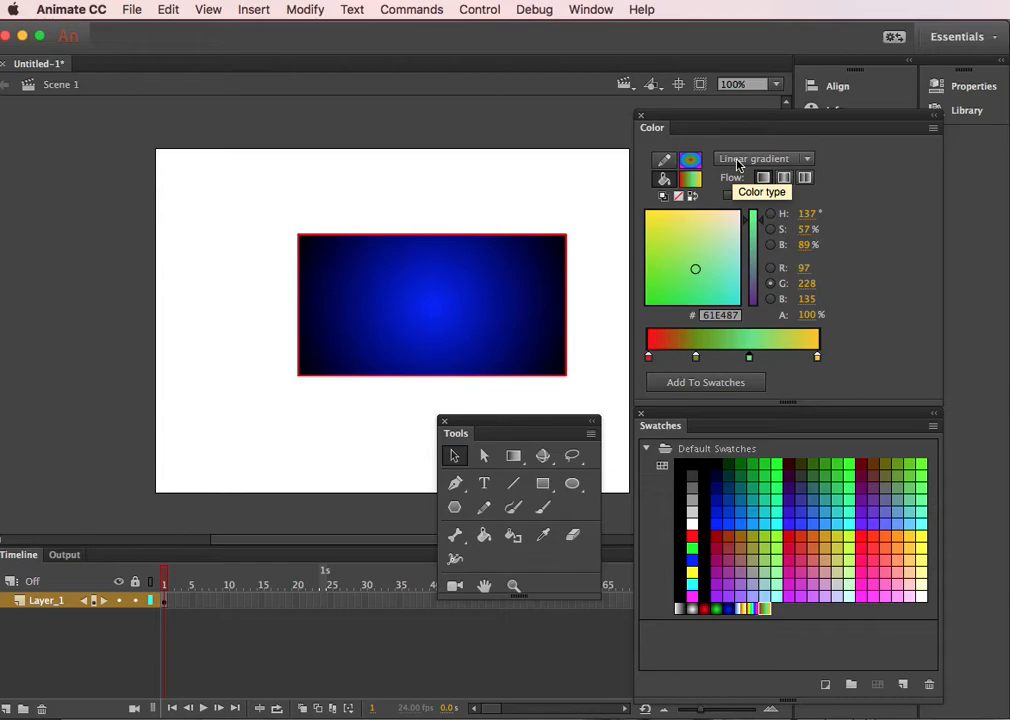
Try the custom fill as a Radial gradient and return its colour type to Linear gradient
left_click(735, 160)
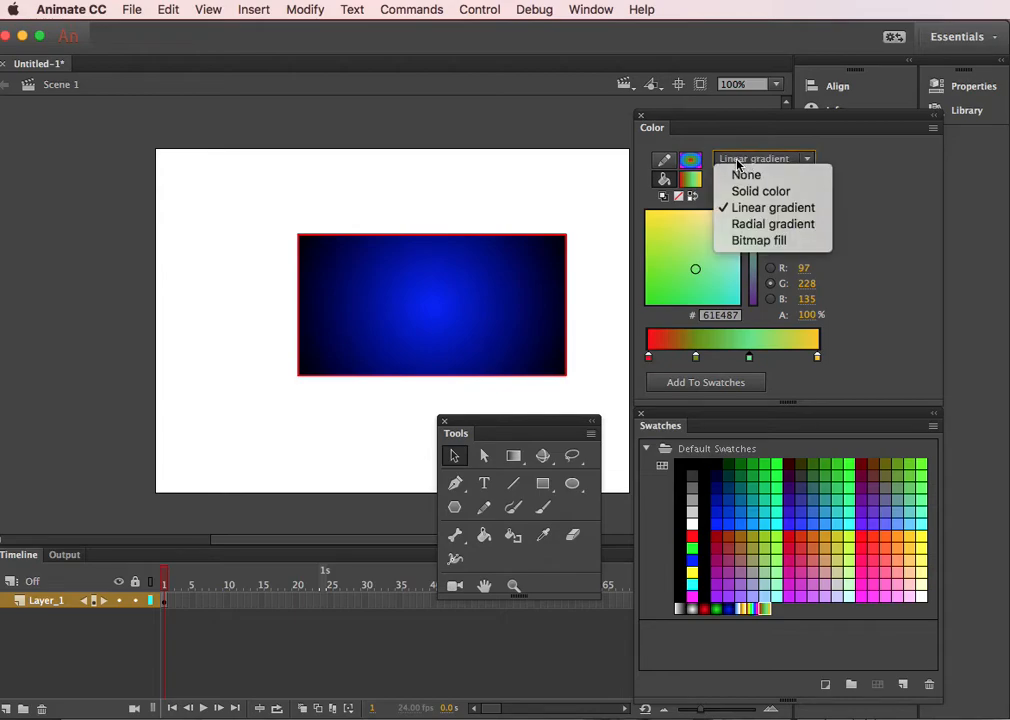
left_click(747, 226)
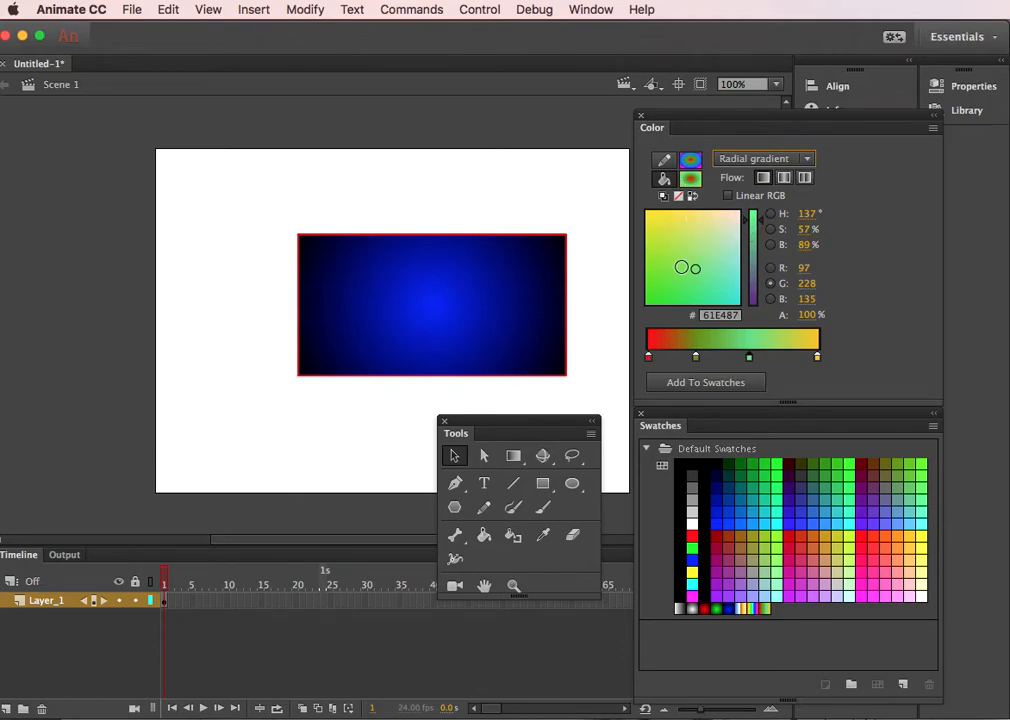
left_click(690, 180)
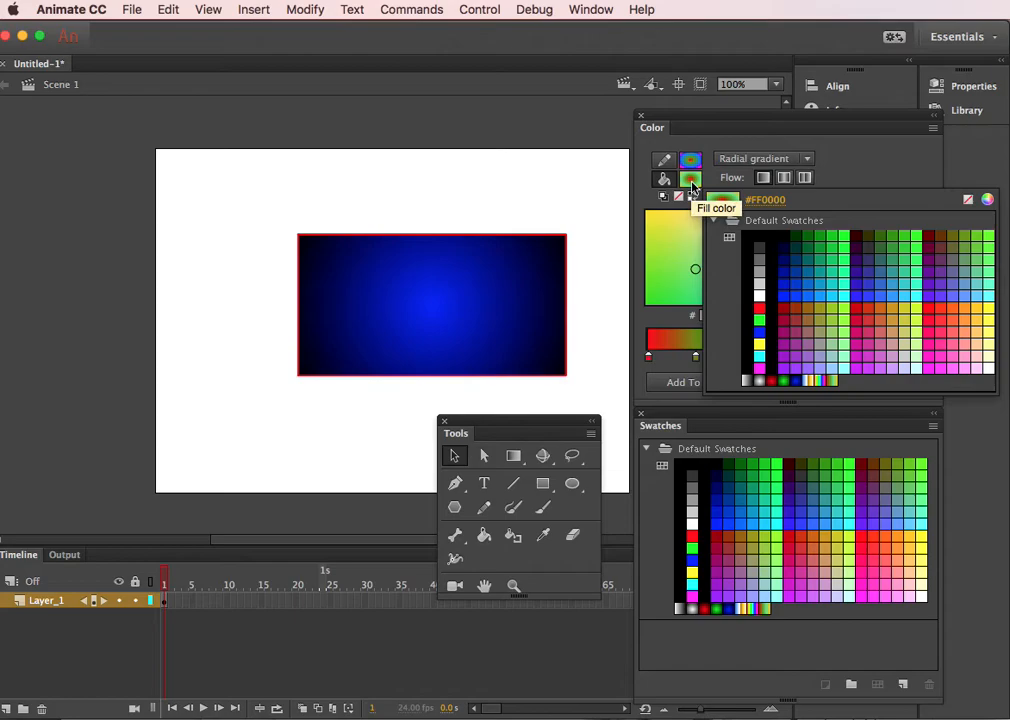
left_click(691, 184)
left_click(727, 161)
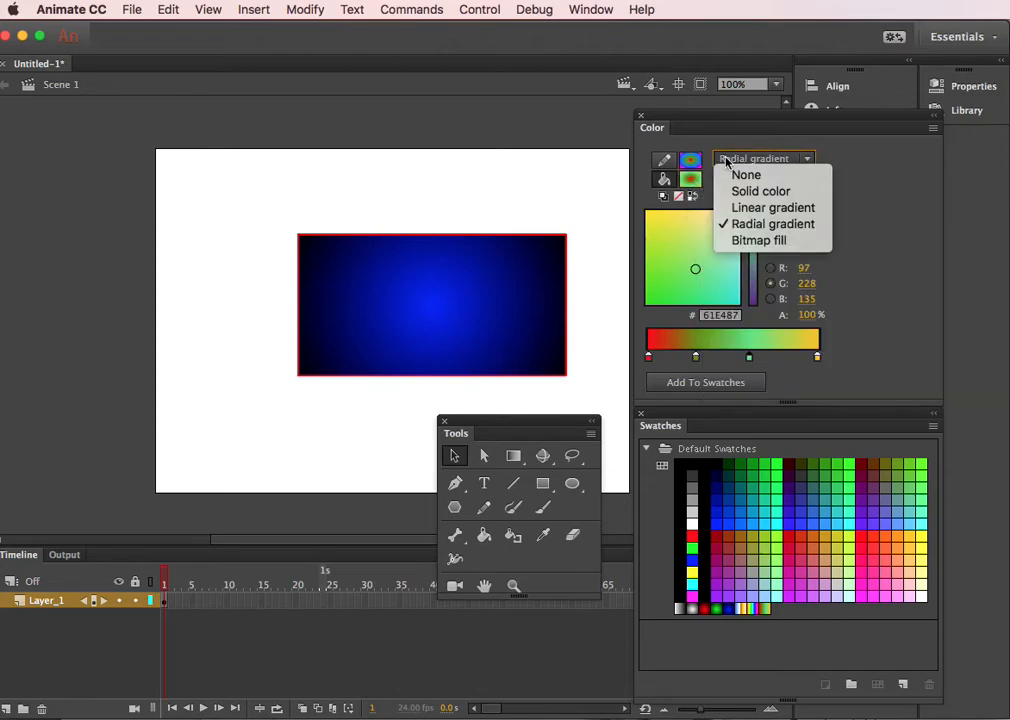
left_click(743, 212)
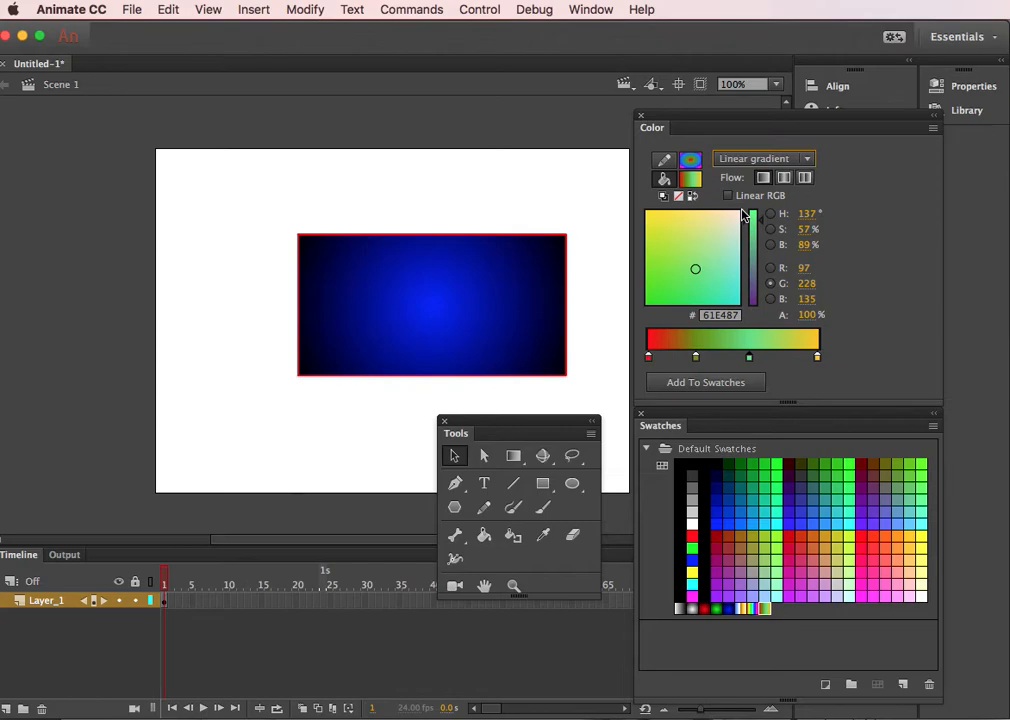
Apply the saved custom linear gradient swatch to the rectangle's fill on the stage
left_click(520, 308)
left_click(484, 535)
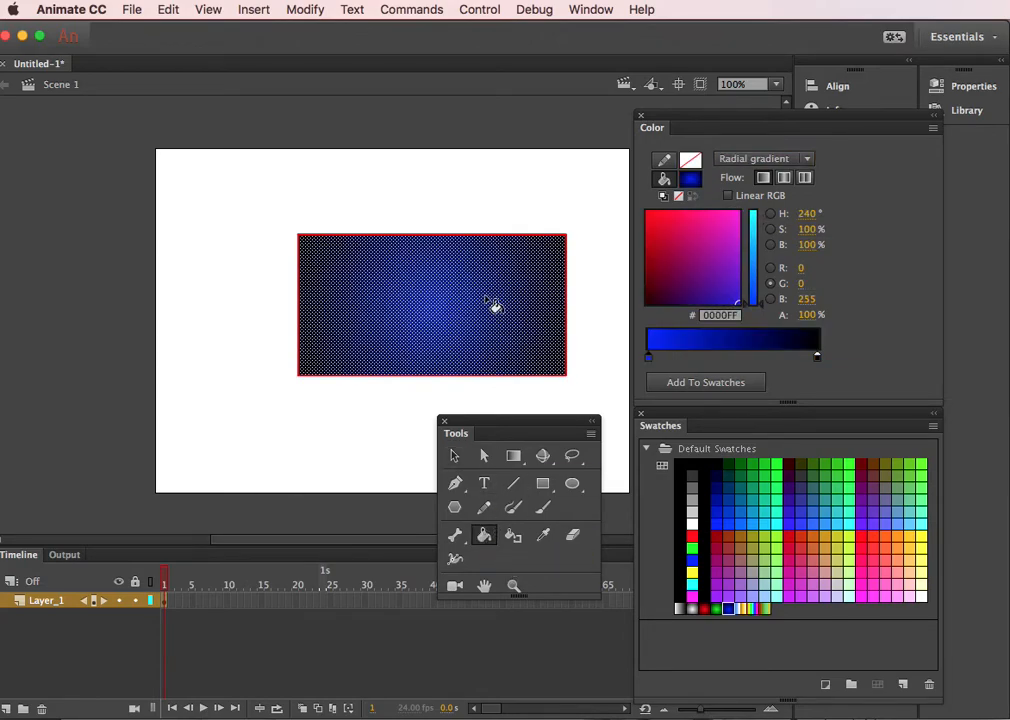
left_click(764, 609)
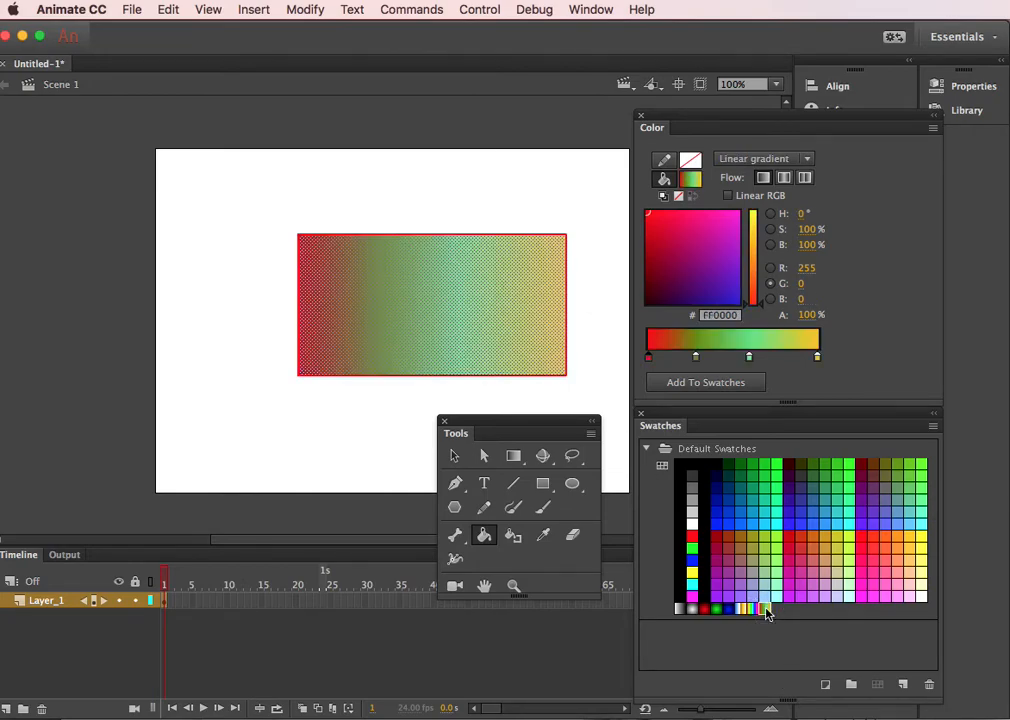
mouse_move(676, 113)
left_mouse_down()
mouse_move(940, 162)
mouse_move(841, 212)
mouse_move(680, 120)
left_mouse_up()
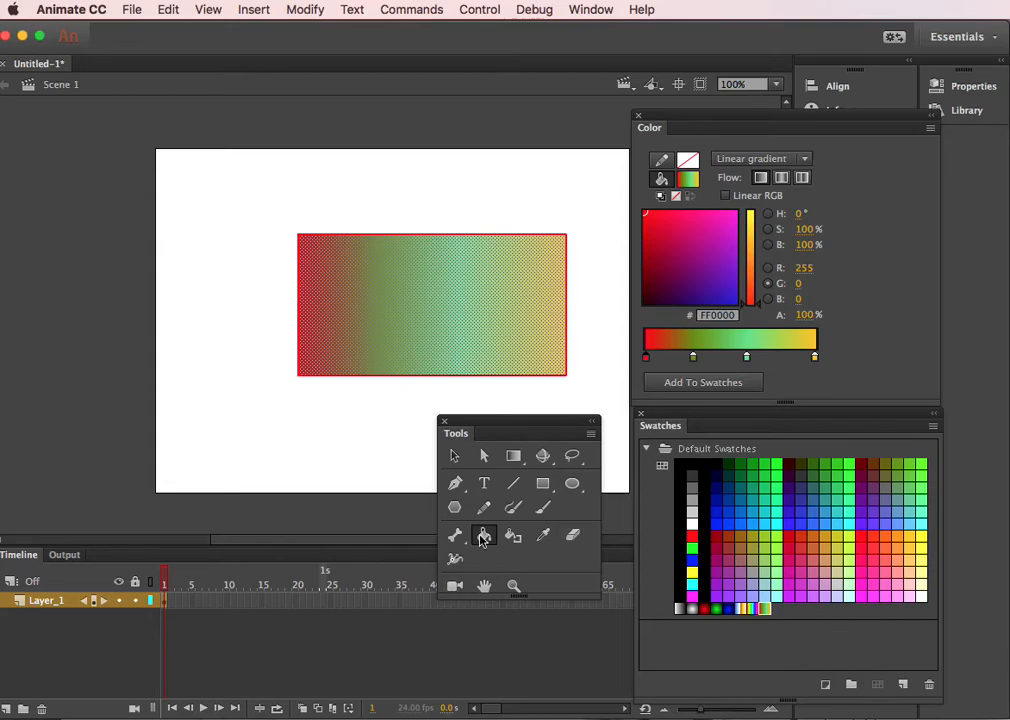
Activate the Gradient Transform tool for the rectangle, briefly switching to the Free Transform tool and back
left_click(514, 459)
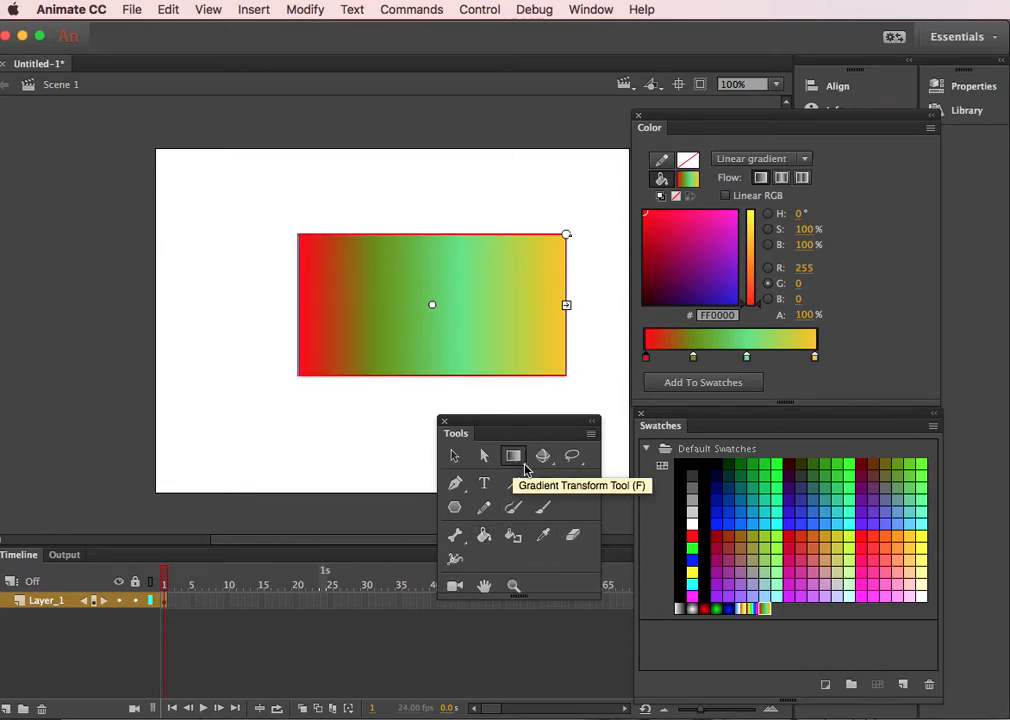
left_click_drag(525, 470, 570, 460)
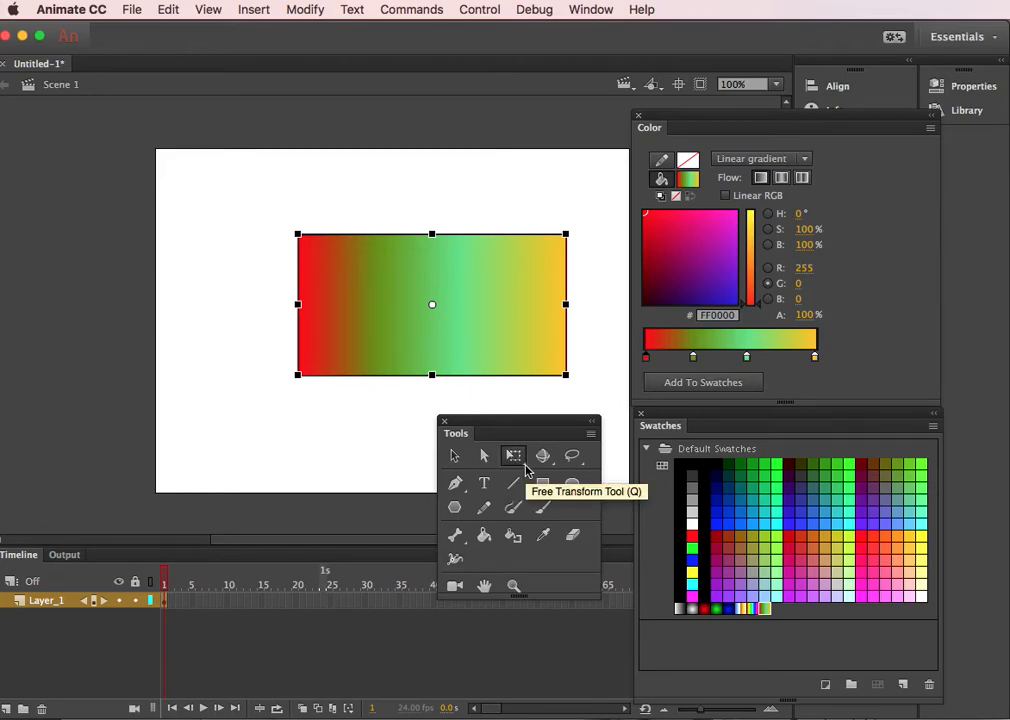
left_click(523, 468)
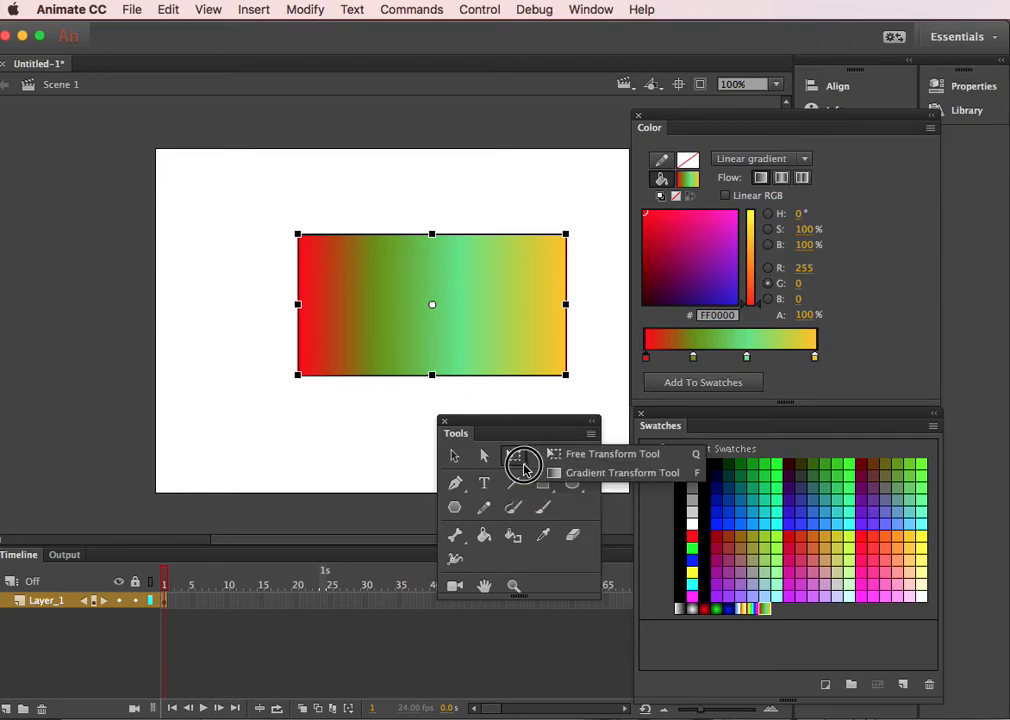
left_click_drag(523, 468, 597, 478)
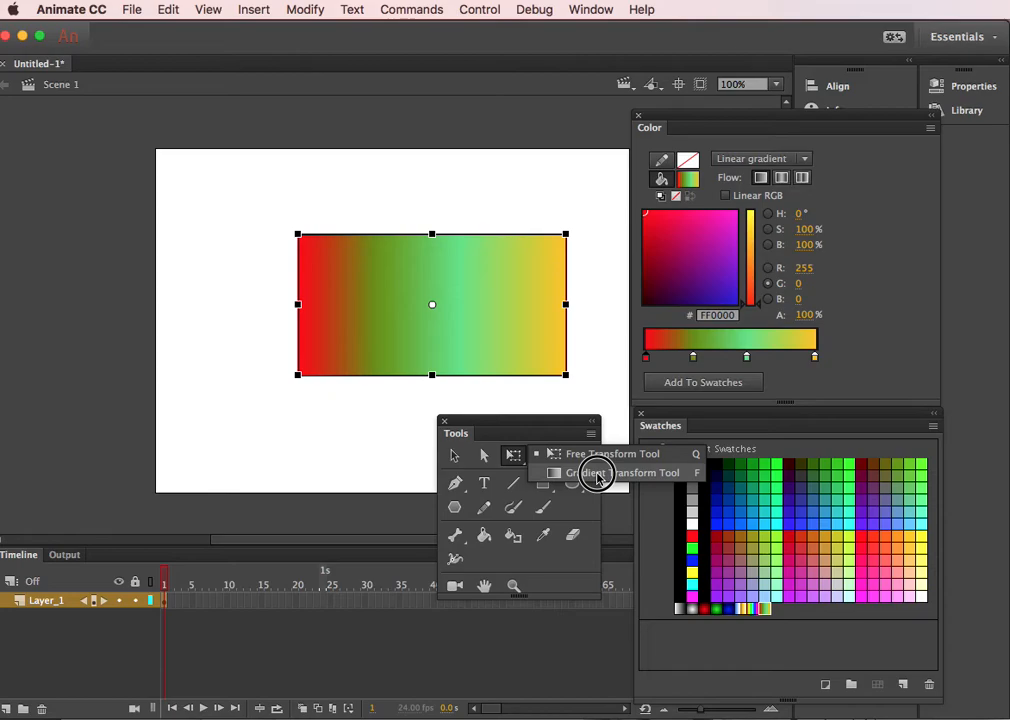
Rotate the rectangle's linear gradient about 30° clockwise with the Gradient Transform tool and narrow it to a slimmer diagonal band
left_click_drag(597, 478, 699, 481)
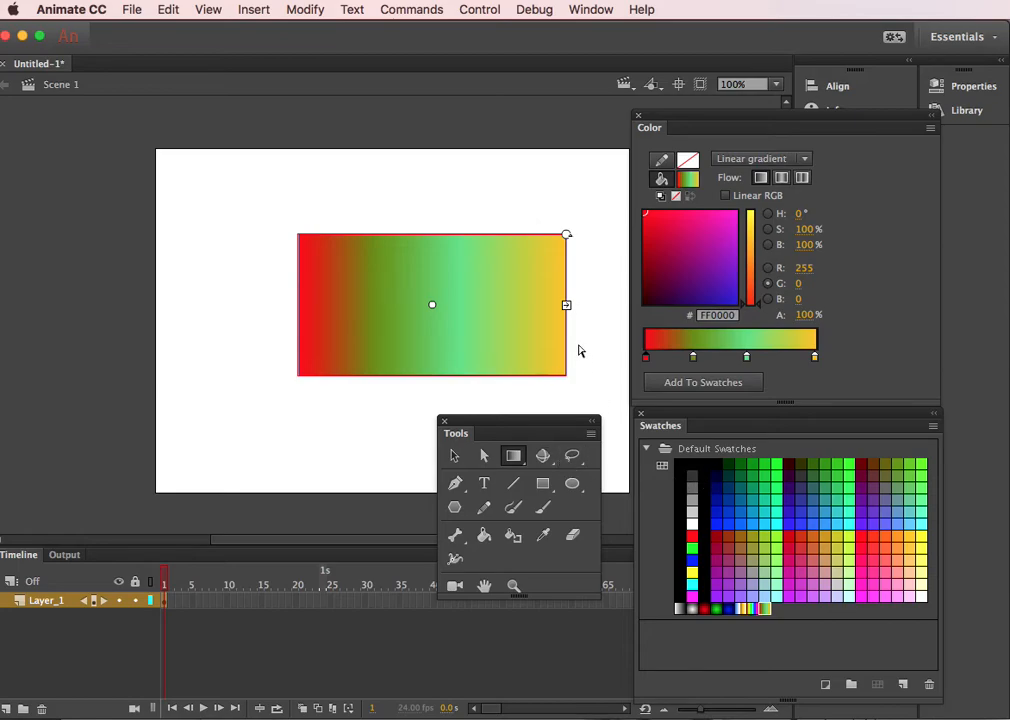
left_click_drag(567, 235, 555, 310)
left_click_drag(518, 426, 525, 515)
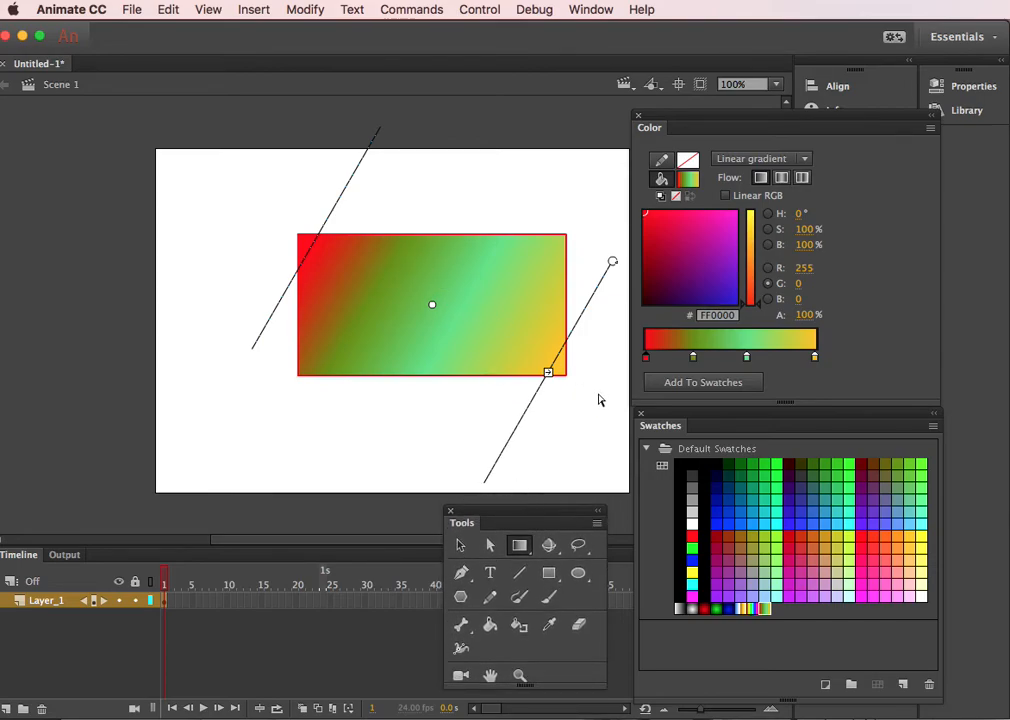
left_click_drag(547, 372, 485, 334)
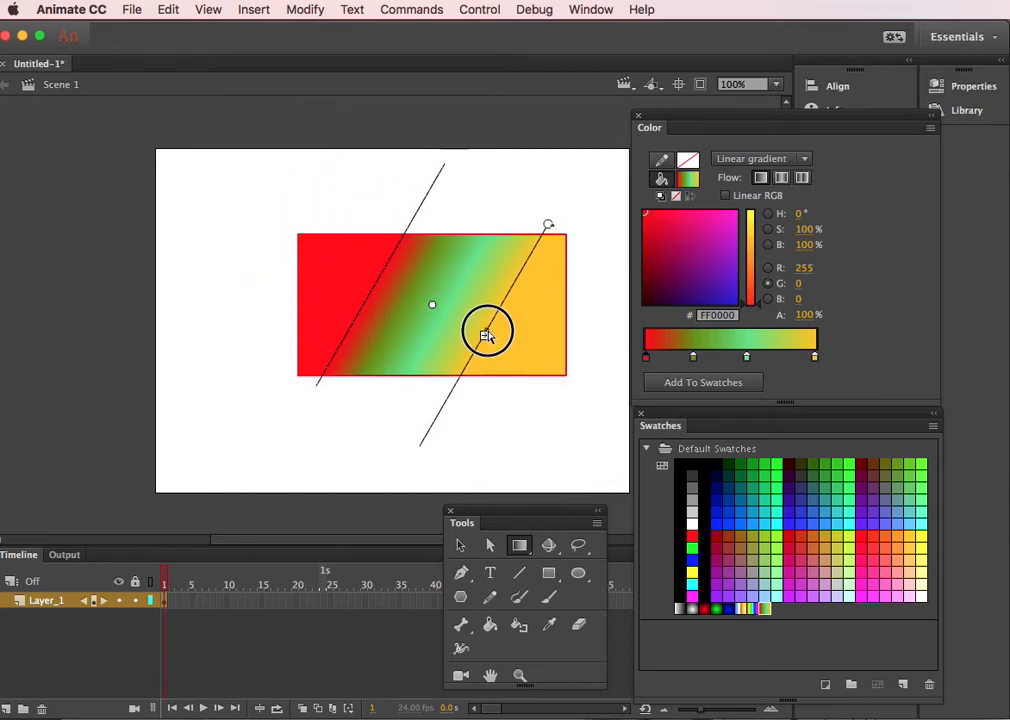
Rotate the linear gradient counter-clockwise until its yellow end points to the rectangle's upper-right corner, and widen it across the shape
left_click_drag(546, 226, 399, 184)
left_click_drag(480, 270, 552, 226)
left_click(496, 294)
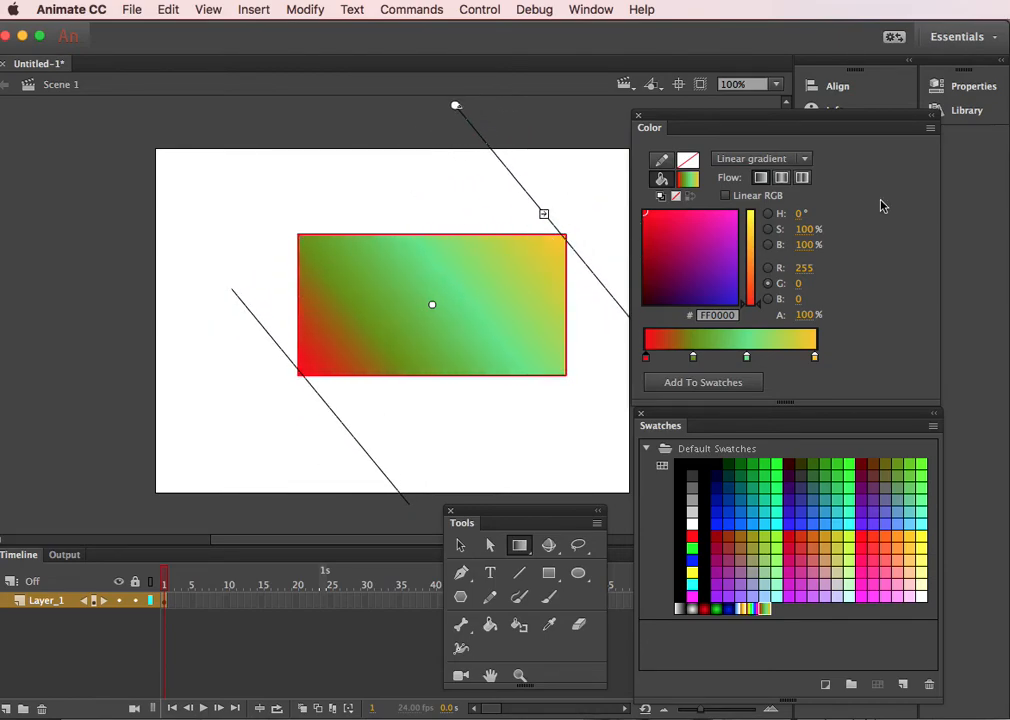
Change the rectangle's fill to a Radial gradient and reshape it into an enlarged ellipse tilted about 45° clockwise, centred slightly up and right
left_click(803, 158)
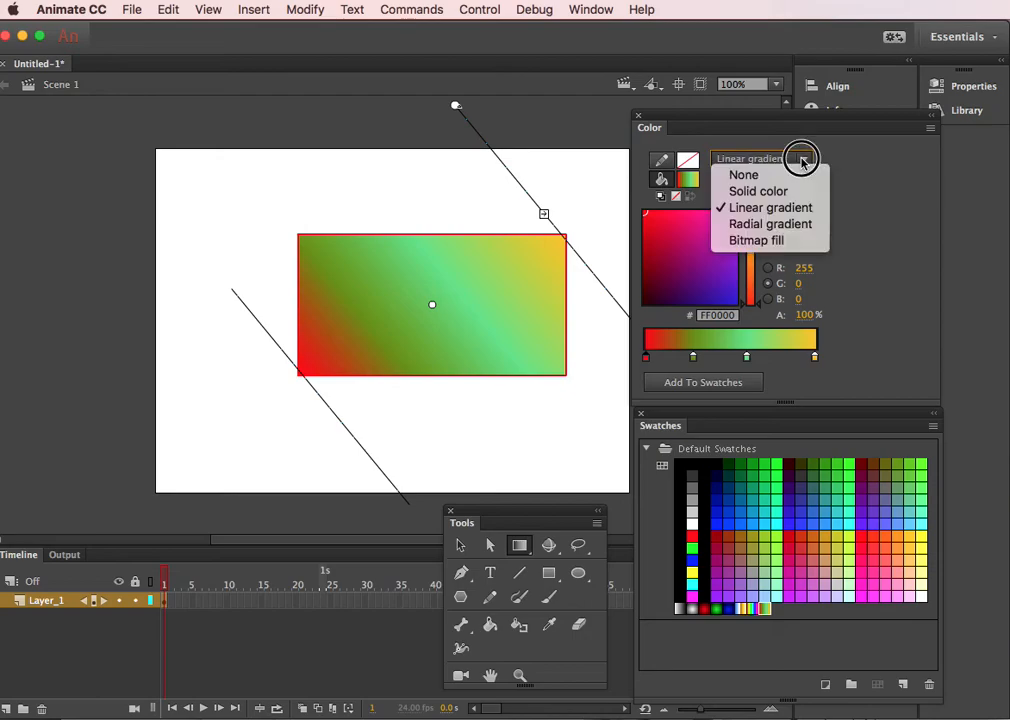
left_click(771, 224)
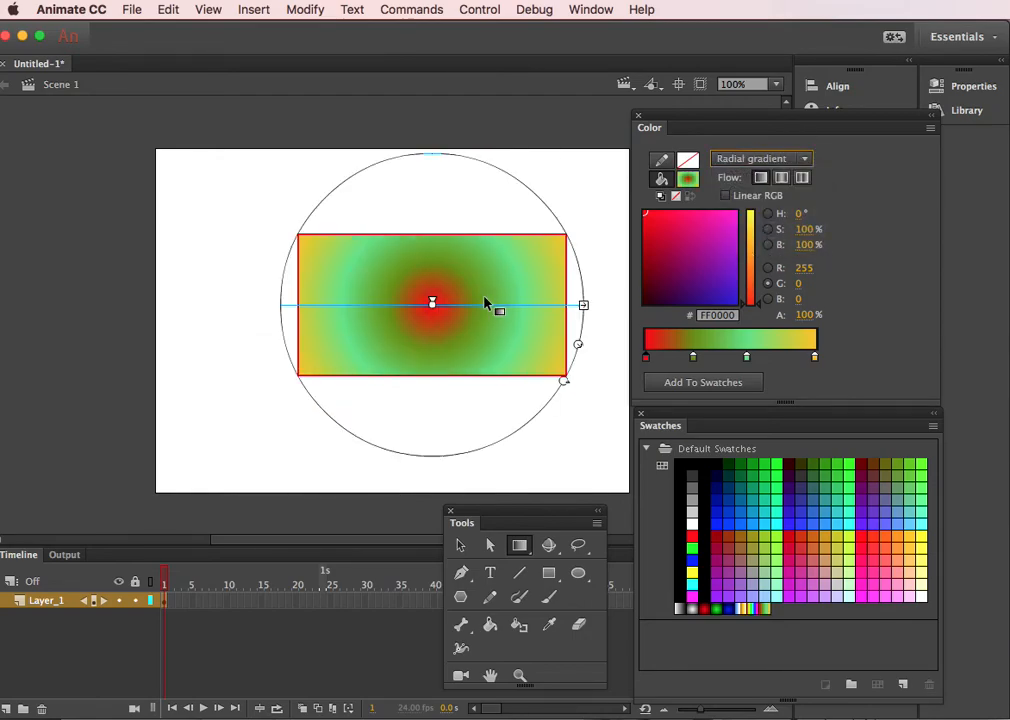
mouse_move(430, 302)
left_mouse_down()
mouse_move(437, 286)
mouse_move(509, 273)
mouse_move(422, 316)
mouse_move(435, 327)
mouse_move(425, 373)
mouse_move(435, 275)
mouse_move(441, 287)
left_mouse_up()
left_click_drag(589, 289, 349, 277)
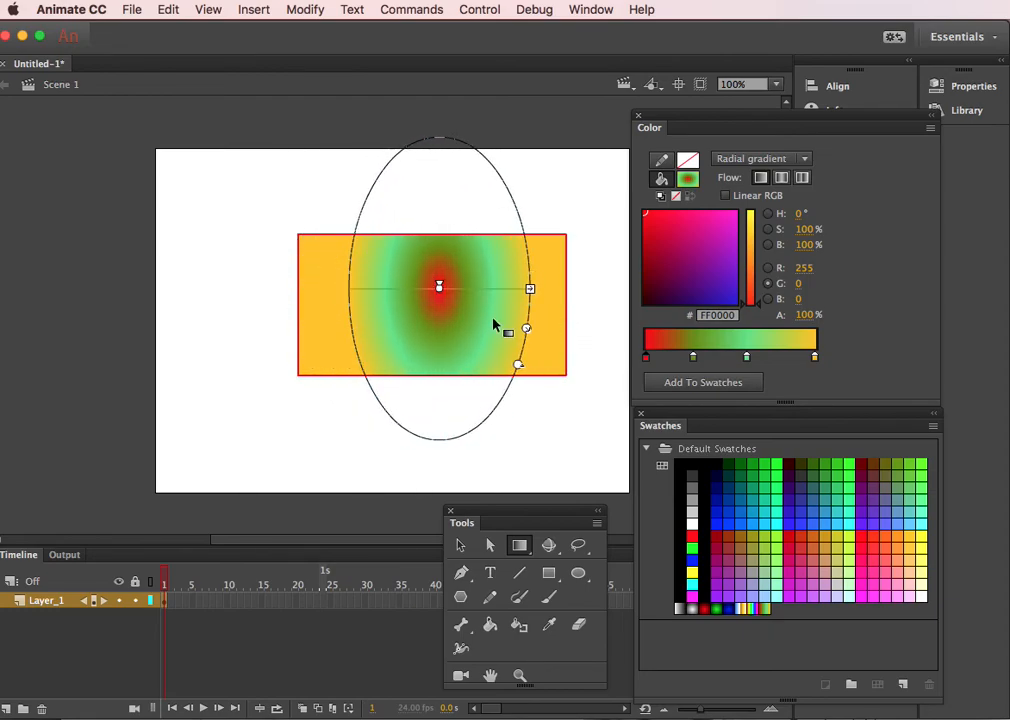
left_click_drag(518, 367, 540, 389)
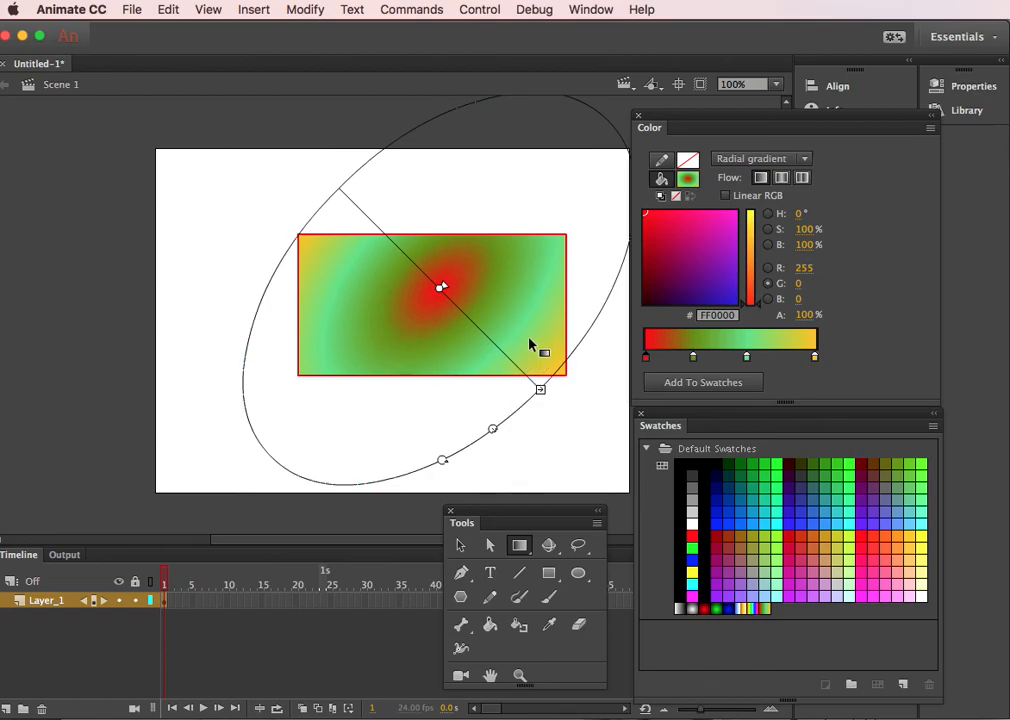